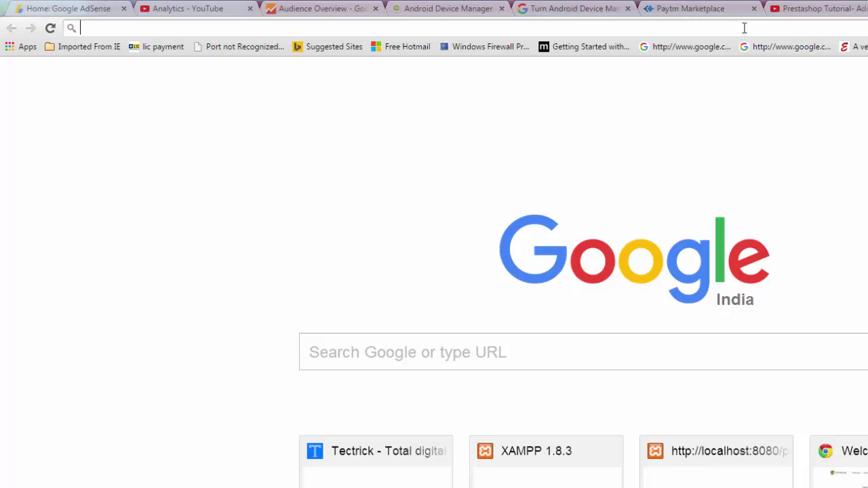
- Search Google for 'google analytics', clearing the unwanted autocompleted address text
text(google.co.in/webhp?sourceid=chrome-instant&ion=1&espv=2&ie=UTF-8)
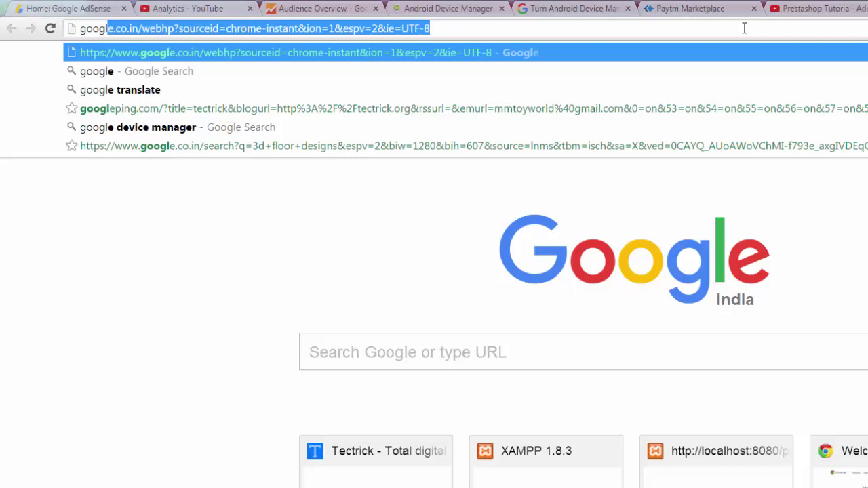
key(End)
key(BackSpace)
key(BackSpace)
key(BackSpace)
key(BackSpace)
key(BackSpace)
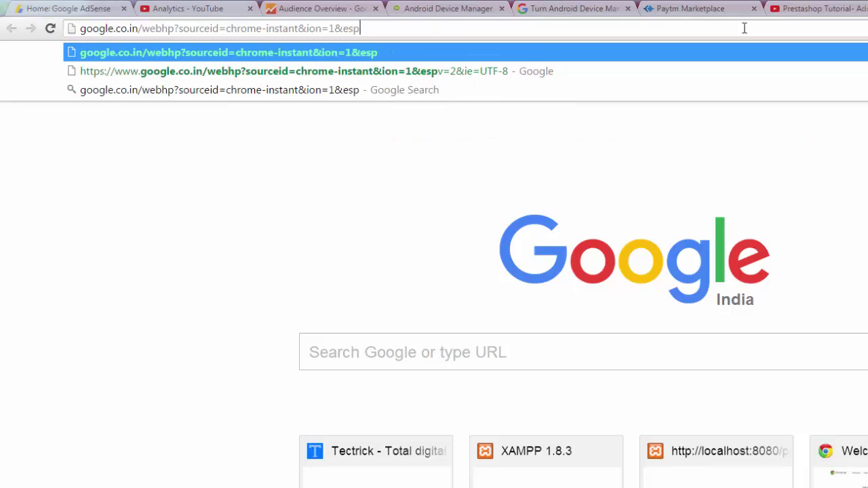
key(BackSpace)
key(BackSpace)
key(BackSpace)
key(BackSpace)
key(BackSpace)
key(BackSpace)
key(BackSpace)
key(BackSpace)
key(BackSpace)
key(BackSpace)
key(BackSpace)
key(BackSpace)
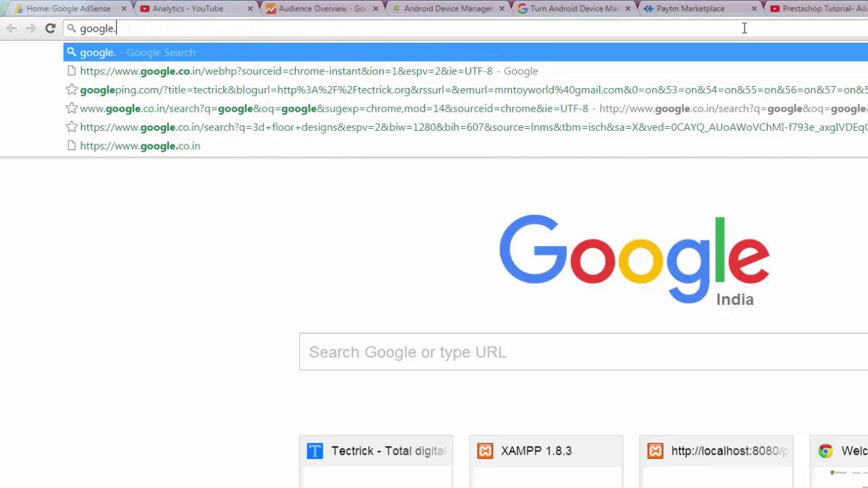
text(ana)
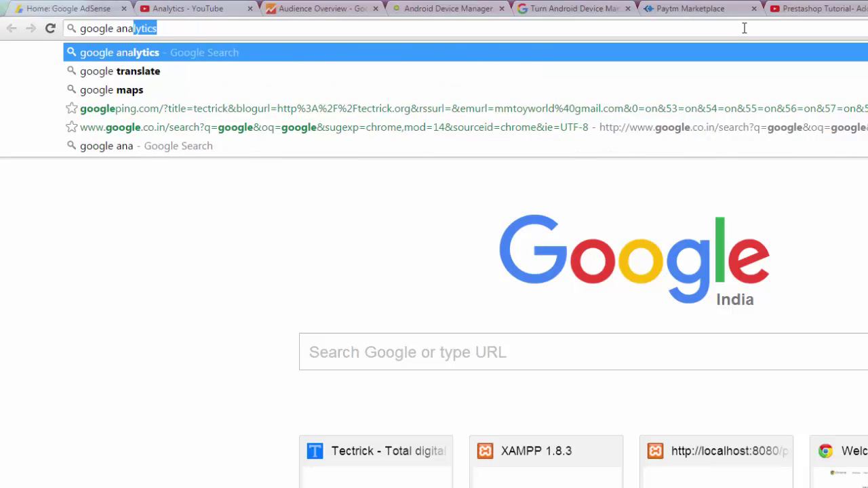
key(Return)
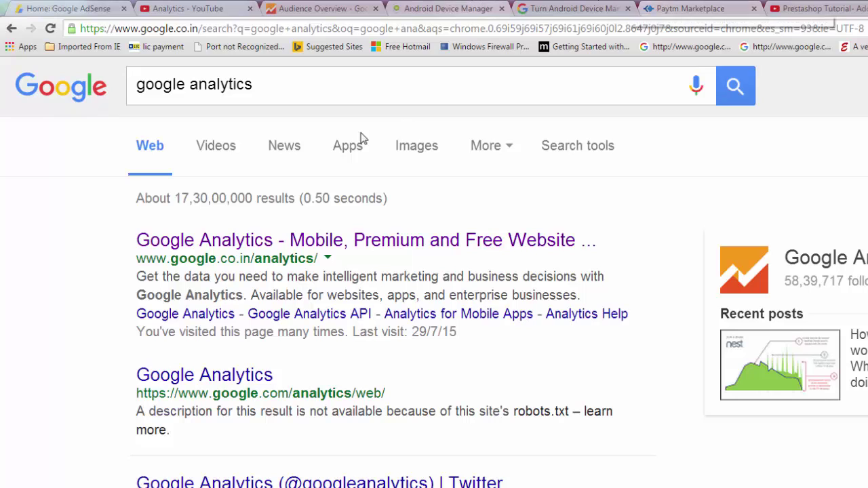
- Open Google Analytics and a property's 'All Web Site Data' view showing 657 sessions
click(342, 250)
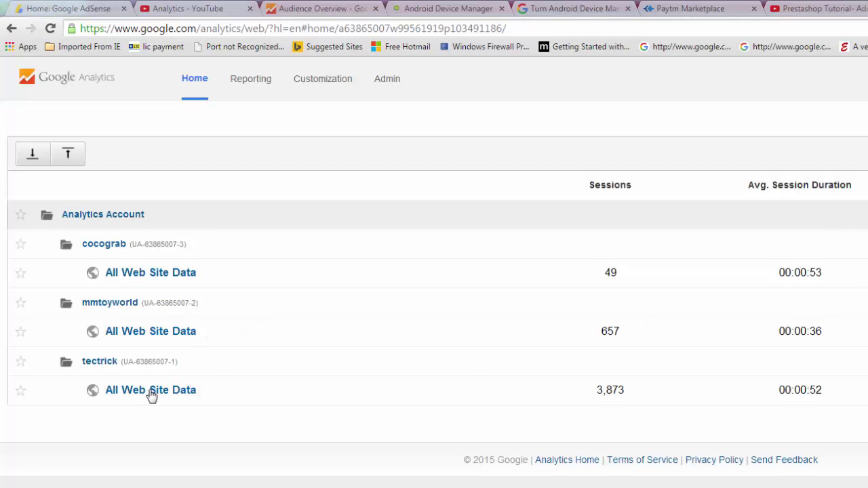
click(151, 332)
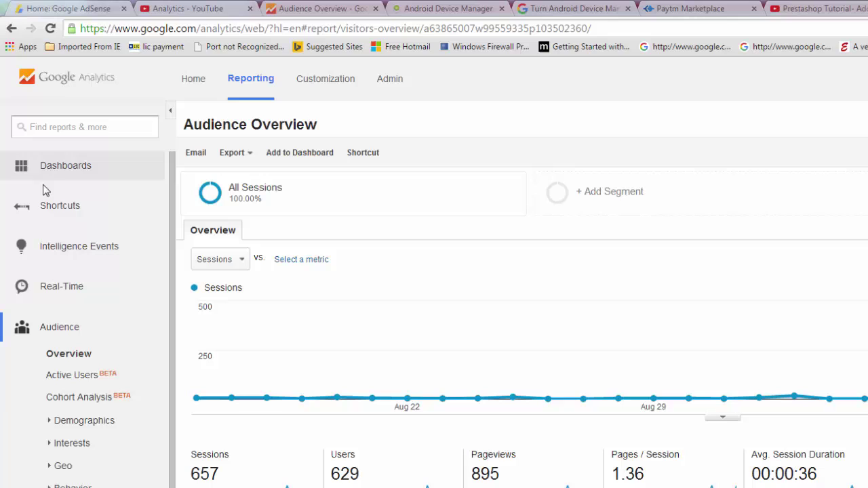
- Open the Real-Time > Overview report from the Analytics sidebar
click(61, 289)
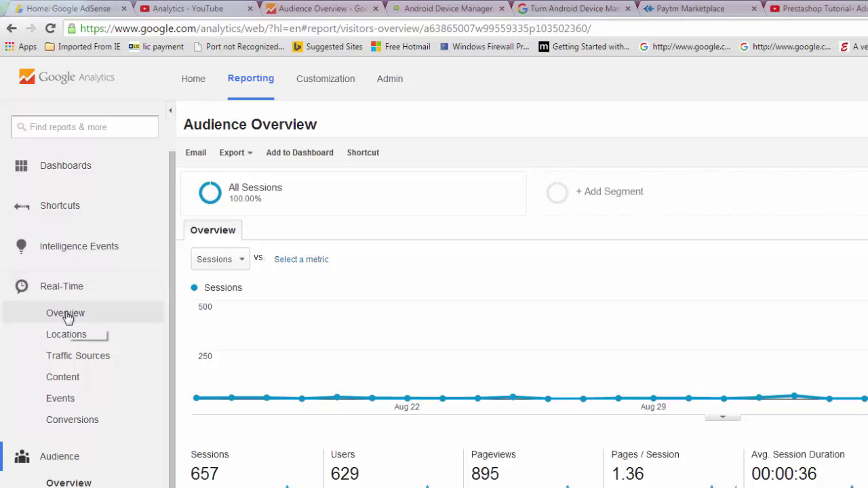
click(65, 314)
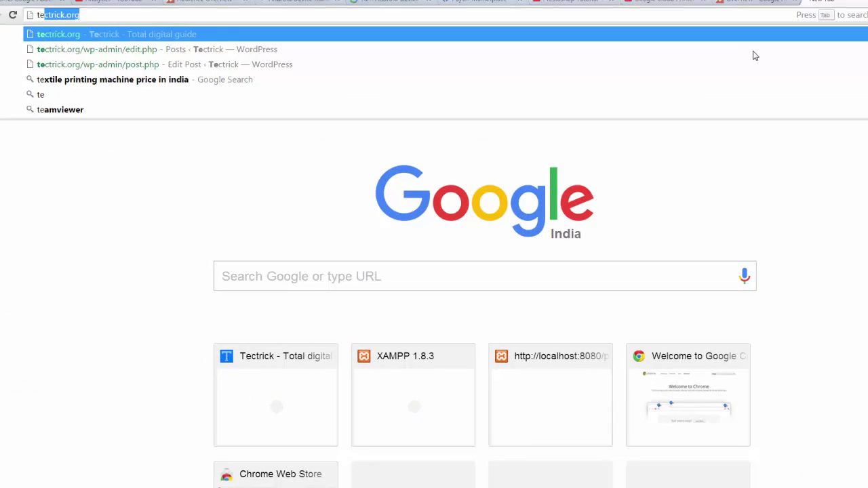
- Load tectrick.org in the new tab and scroll through the blog page
key(Return)
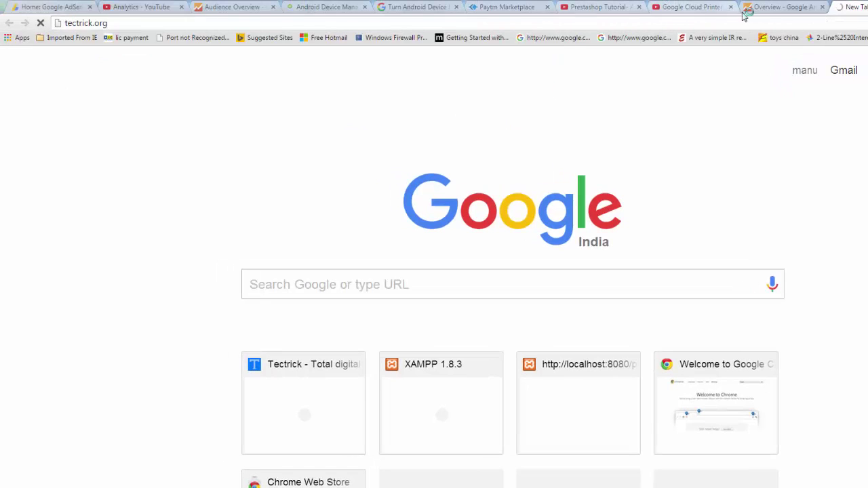
click(781, 23)
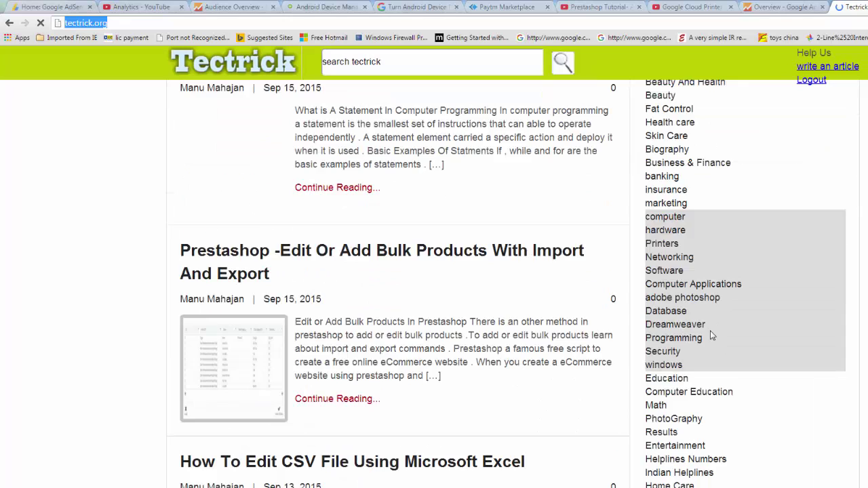
scroll(678, 326, up, 7)
scroll(647, 318, down, 5)
- Open the tectrick property's Real-Time overview, showing 1 active desktop user
click(783, 6)
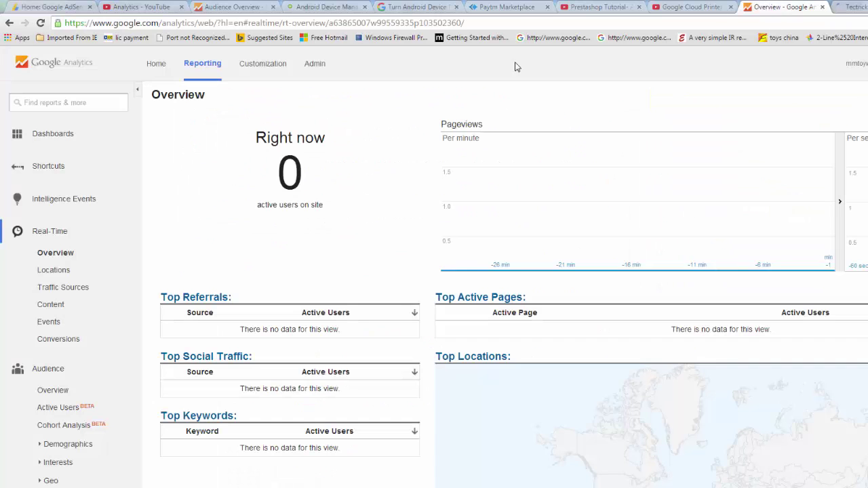
click(41, 22)
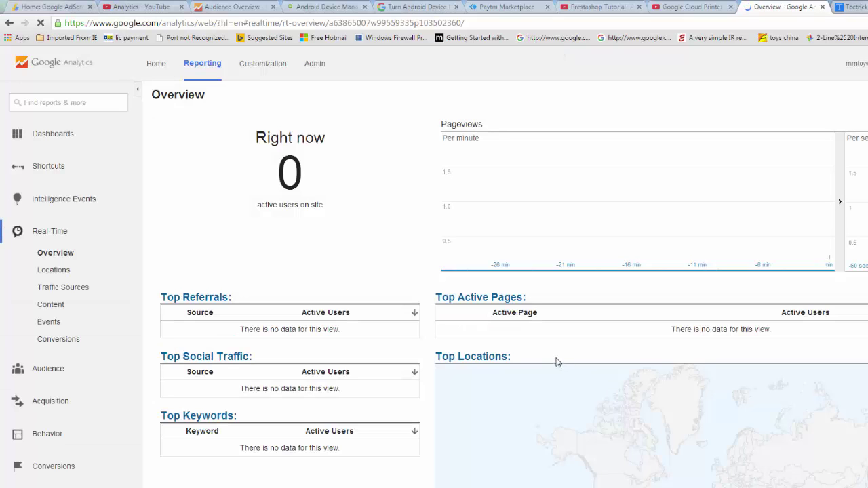
click(53, 61)
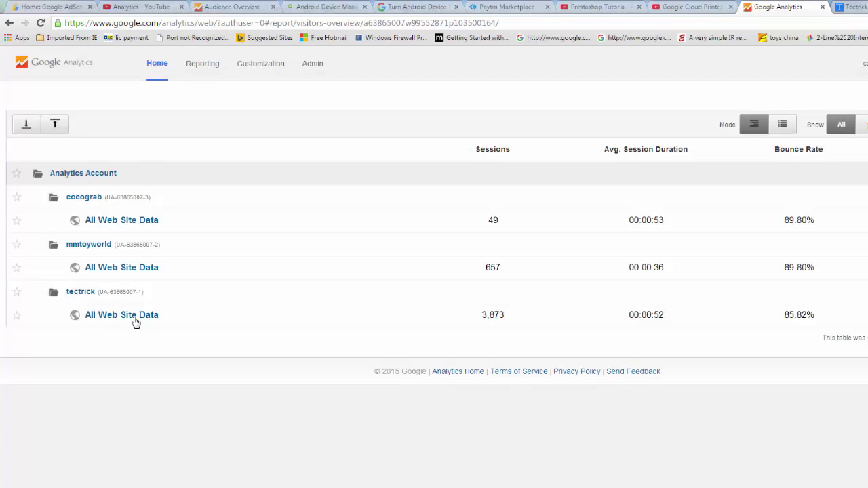
click(135, 319)
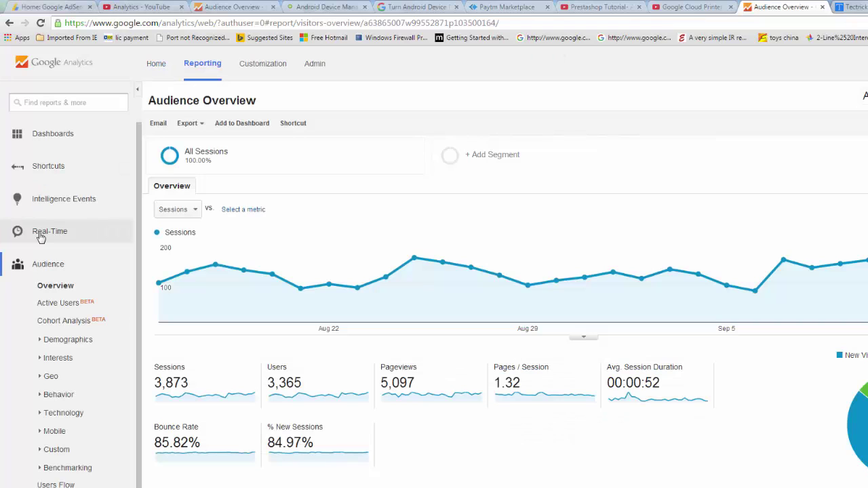
click(41, 234)
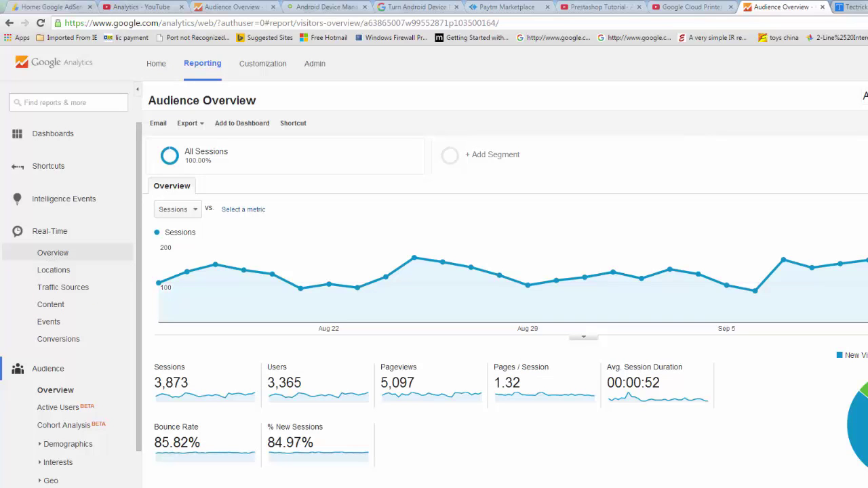
click(53, 252)
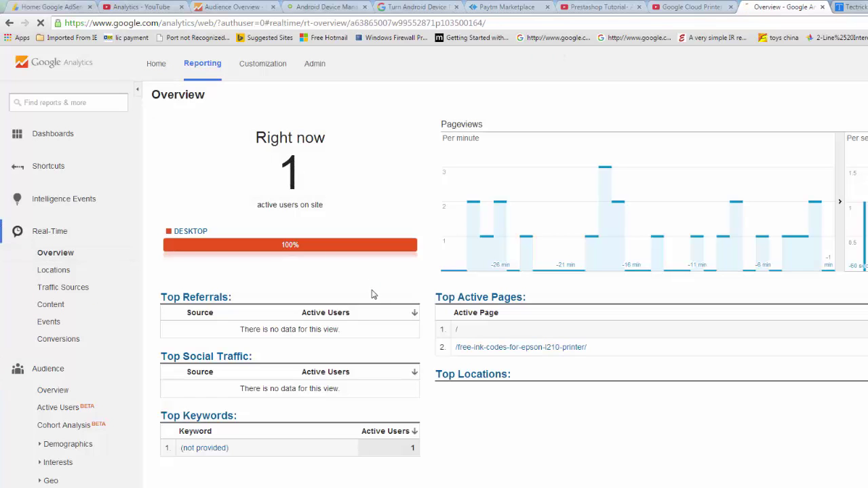
- Scroll the tectrick Real-Time overview to check 2 active users and the Top Locations map
scroll(690, 359, down, 3)
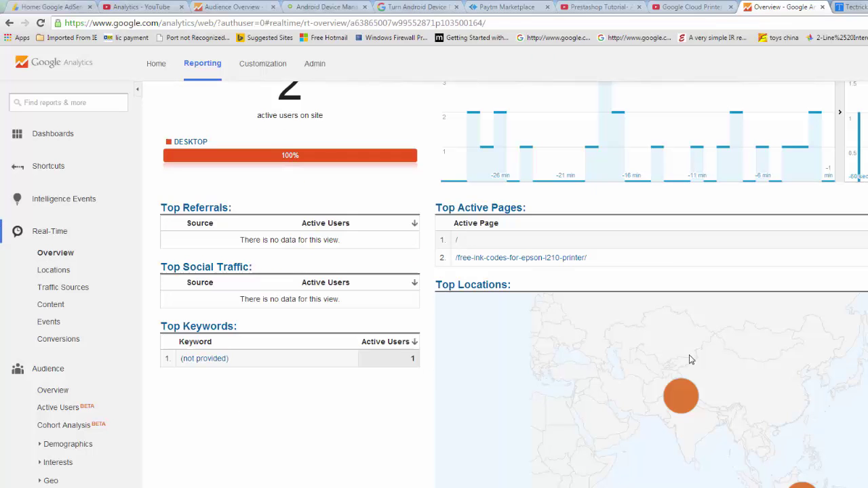
scroll(690, 359, down, 1)
scroll(354, 290, up, 4)
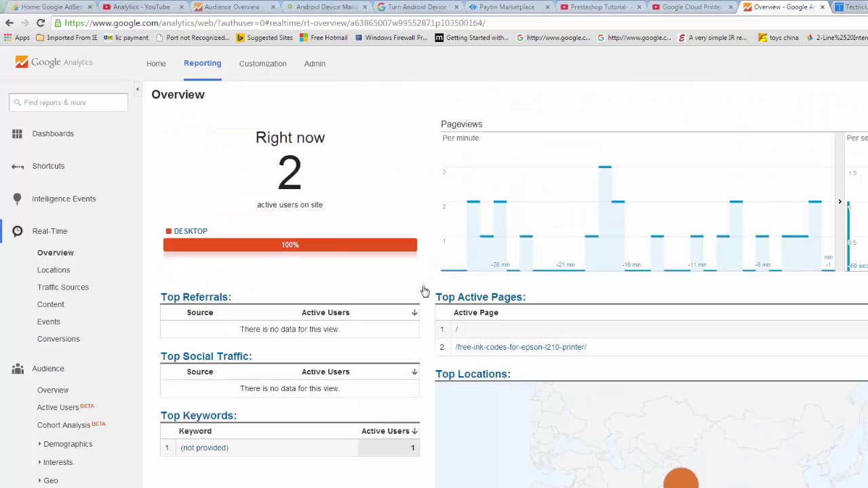
scroll(574, 328, down, 3)
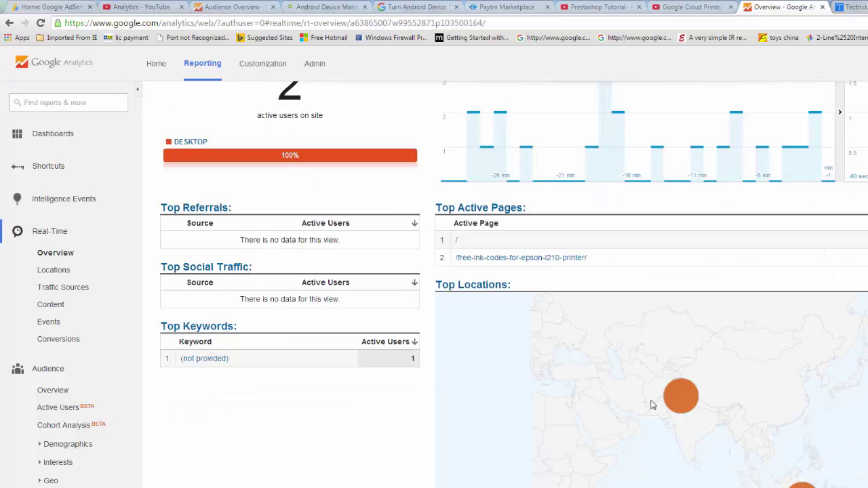
scroll(650, 405, down, 1)
scroll(665, 386, up, 5)
scroll(699, 362, down, 5)
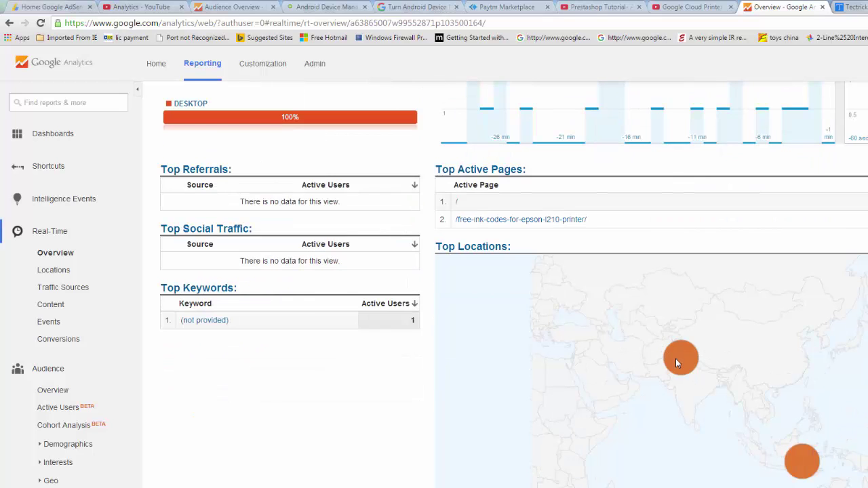
scroll(680, 366, up, 3)
scroll(687, 381, down, 3)
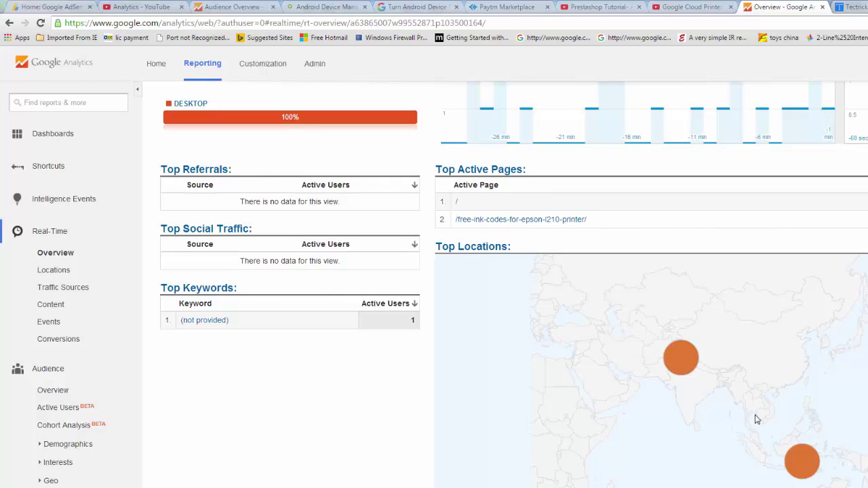
scroll(800, 467, up, 1)
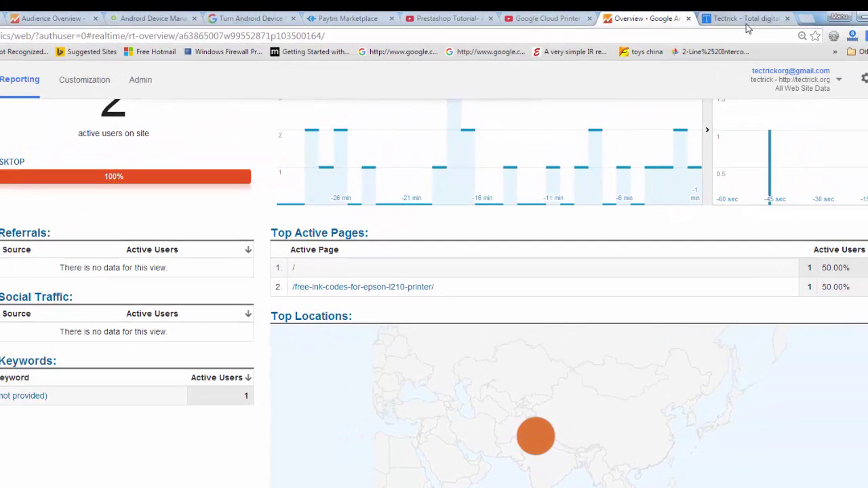
- Close the Tectrick tab and refresh the Real-Time overview data
click(787, 20)
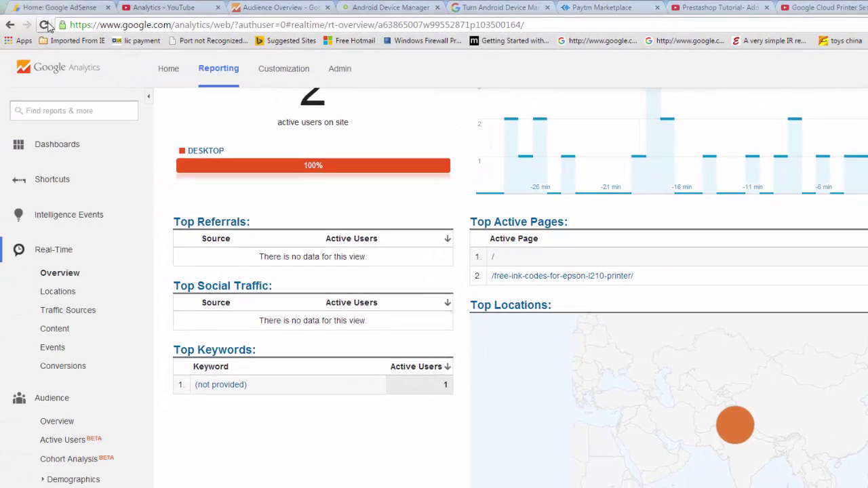
click(46, 25)
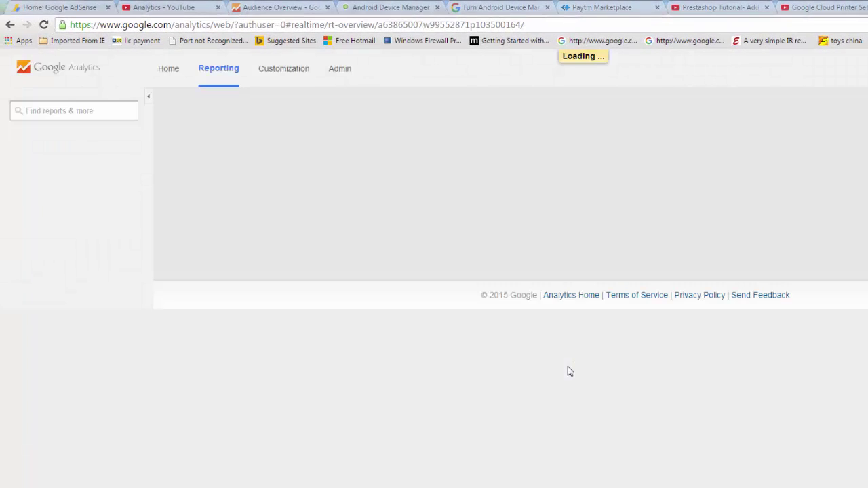
scroll(605, 418, down, 3)
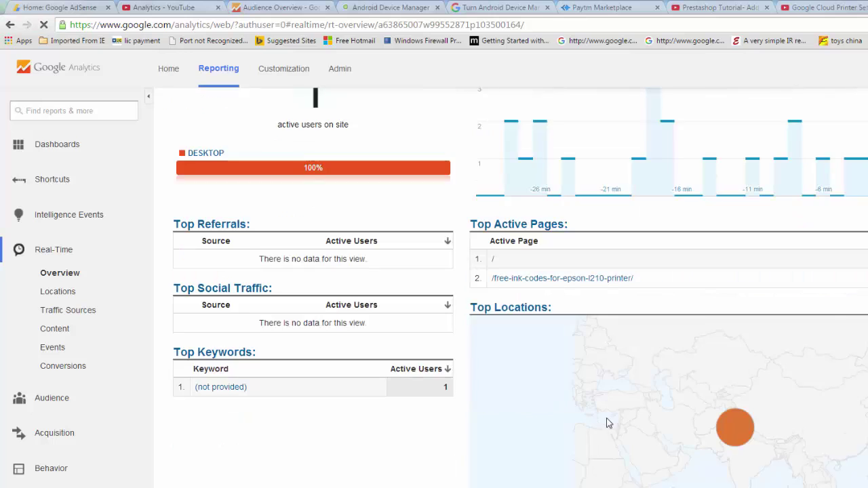
scroll(749, 475, up, 2)
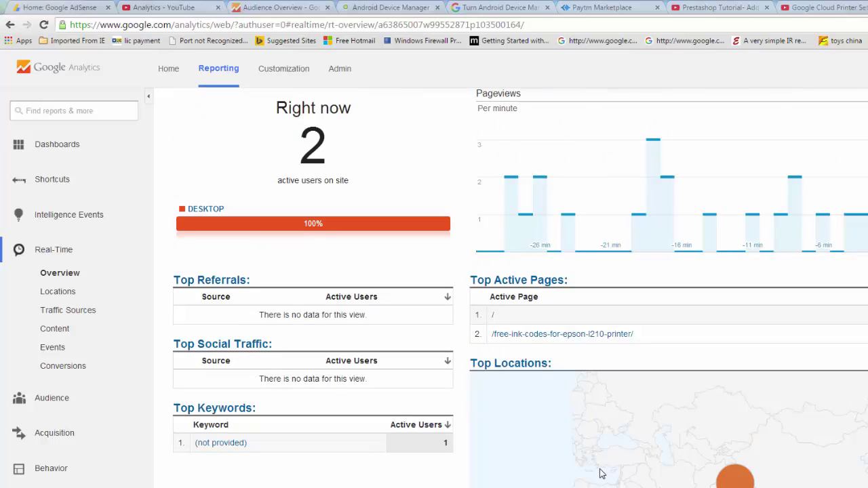
- Reload again and check the map, finding one active user in Amritsar
click(44, 26)
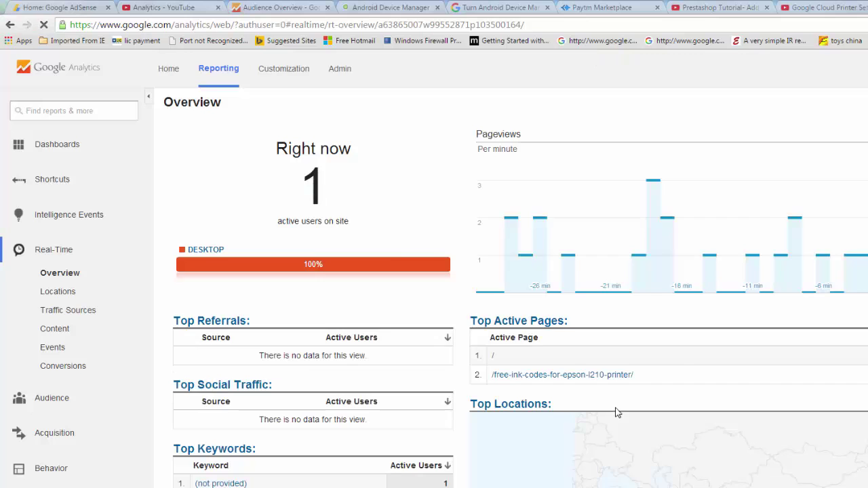
scroll(833, 411, down, 2)
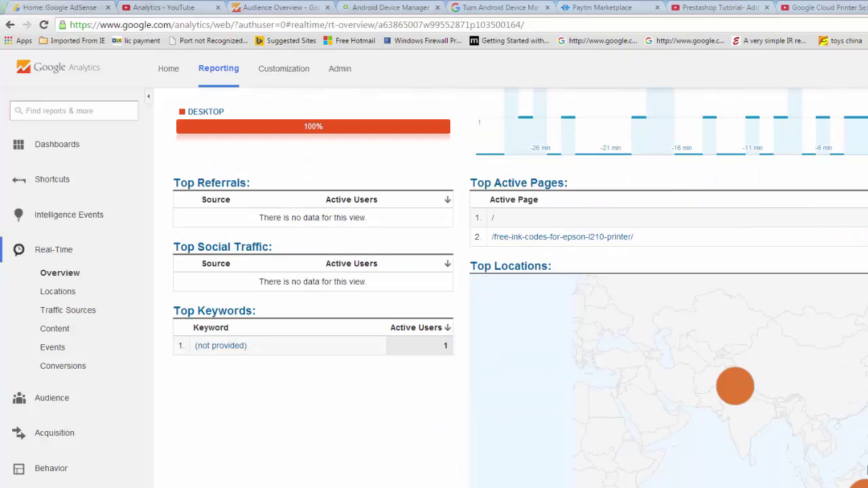
scroll(510, 288, up, 1)
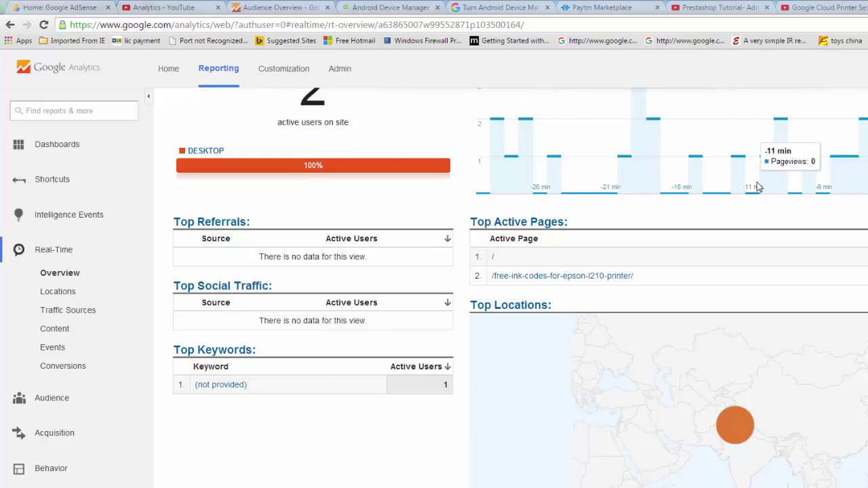
scroll(745, 396, up, 2)
scroll(746, 474, down, 3)
mouse_move(861, 483)
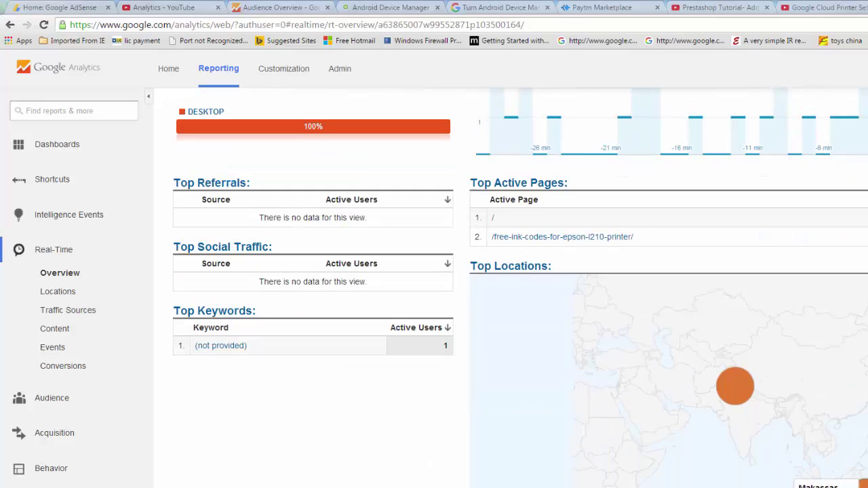
scroll(860, 484, up, 2)
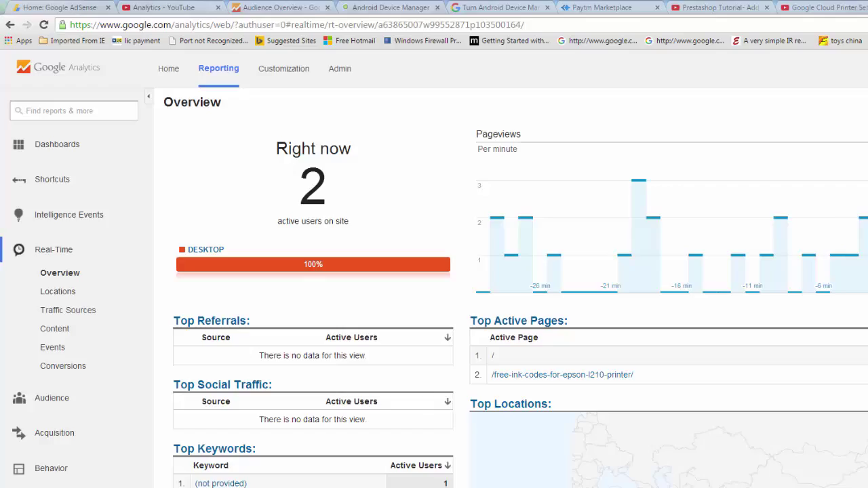
- Load tectrick.org in a new tab, then return to the Analytics Overview tab
key(ctrl+t)
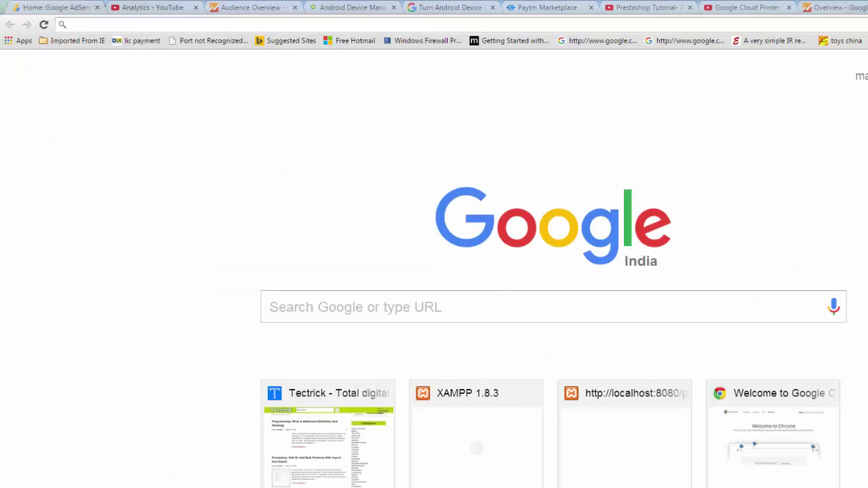
text(tectrick.org)
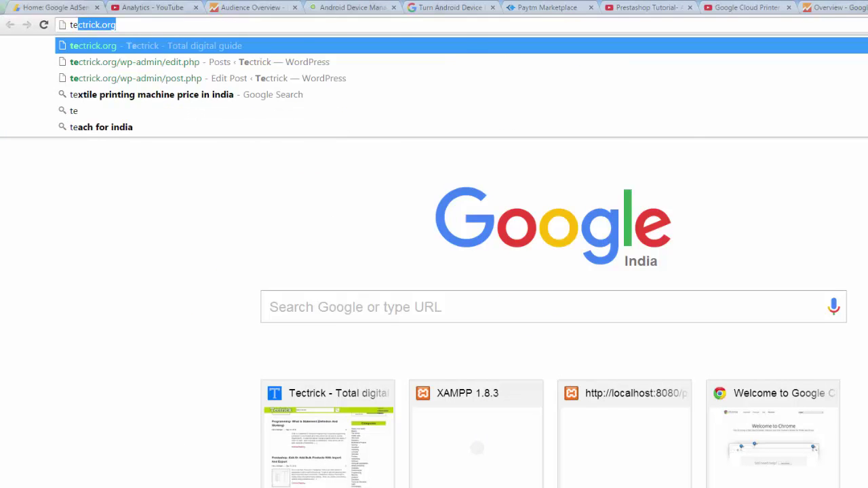
key(Return)
click(858, 8)
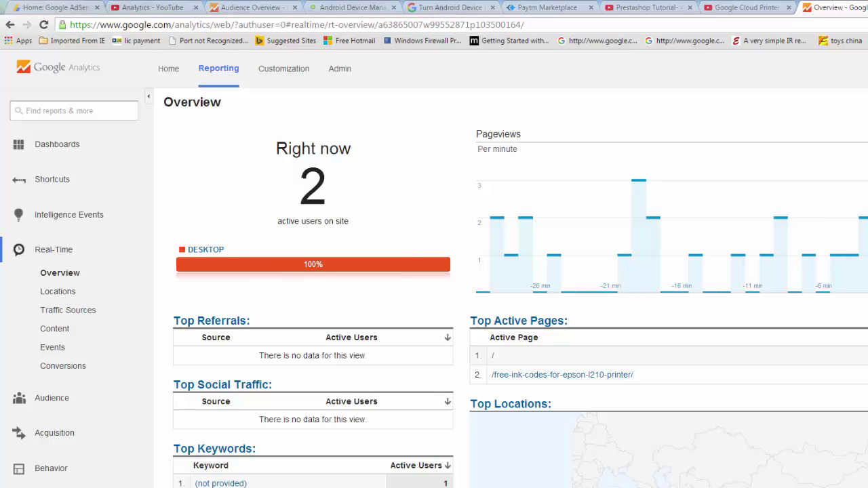
- Reload the Real-Time overview and confirm 2 active users, one in Amritsar
click(43, 26)
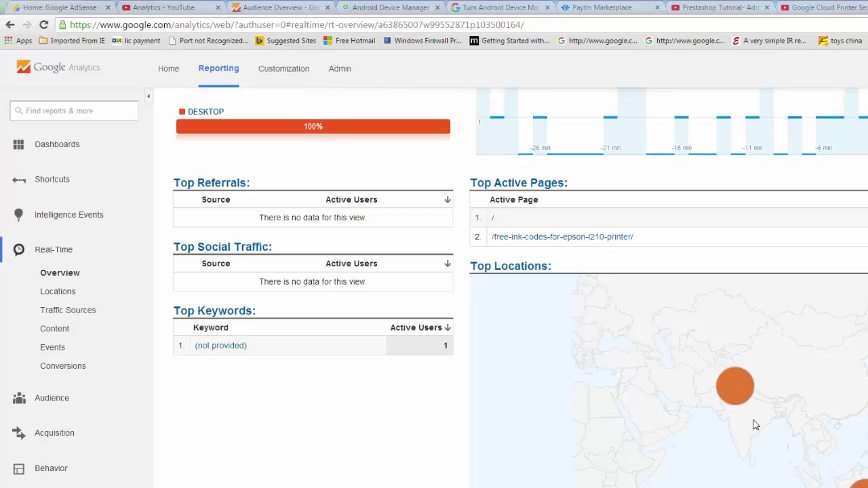
scroll(755, 425, up, 2)
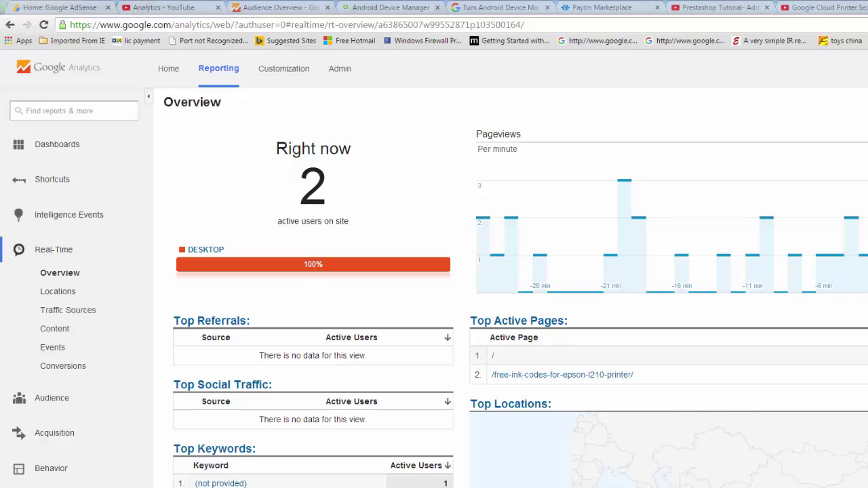
scroll(736, 451, down, 2)
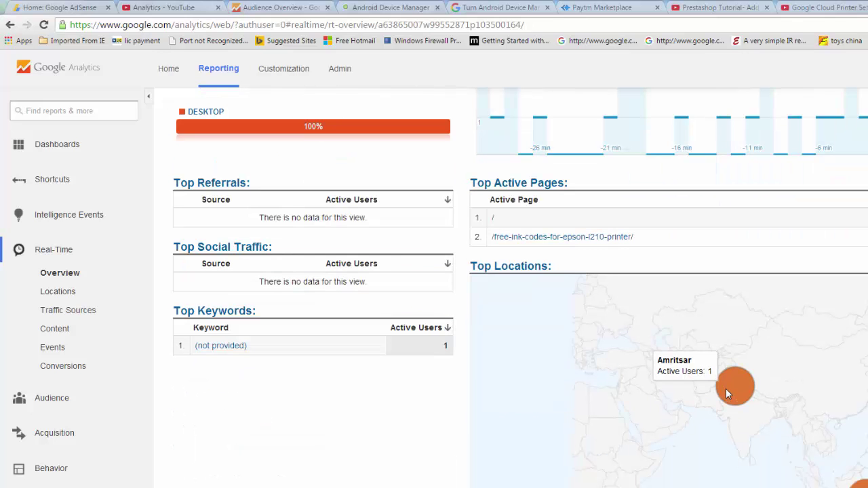
scroll(746, 402, up, 2)
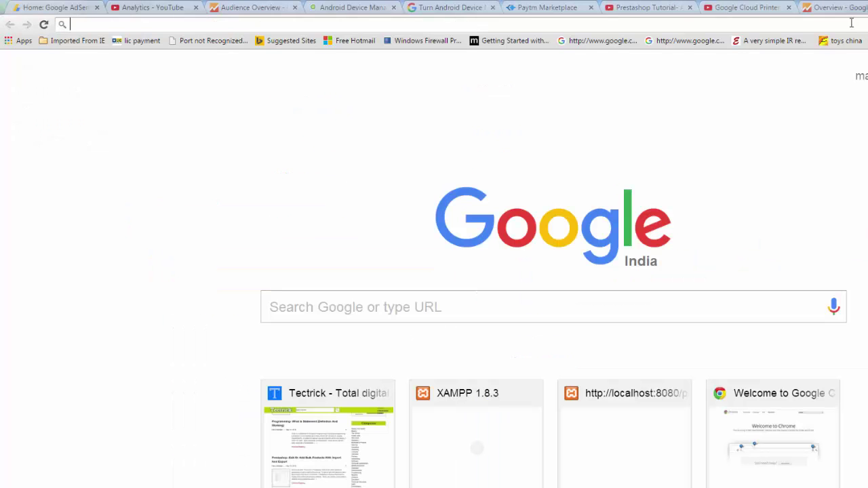
- Load tectrick.org in the blank new tab from the 'te' suggestion
click(843, 8)
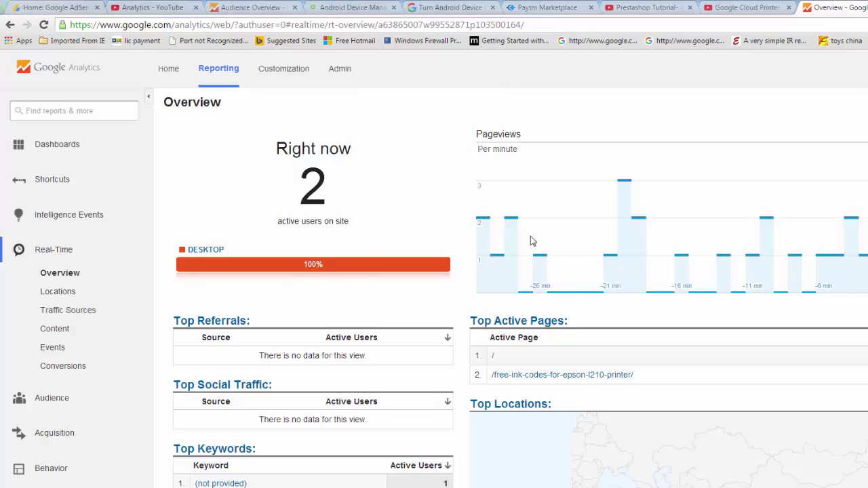
click(859, 7)
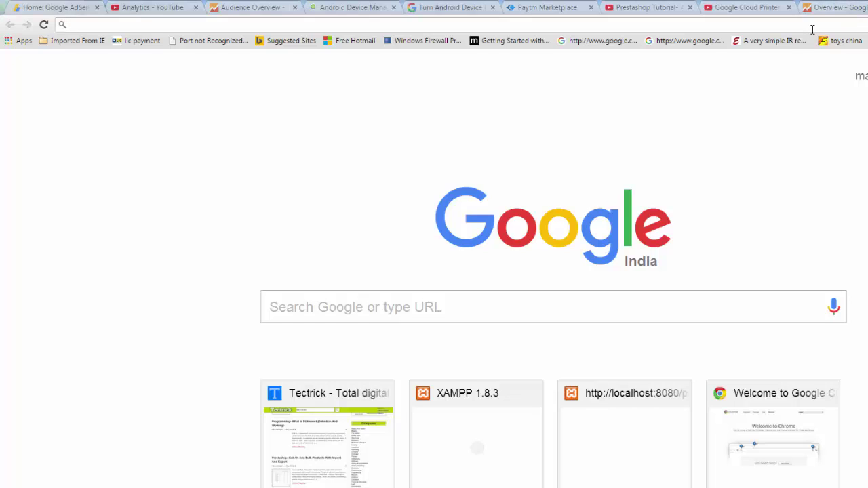
text(te)
key(Return)
click(844, 6)
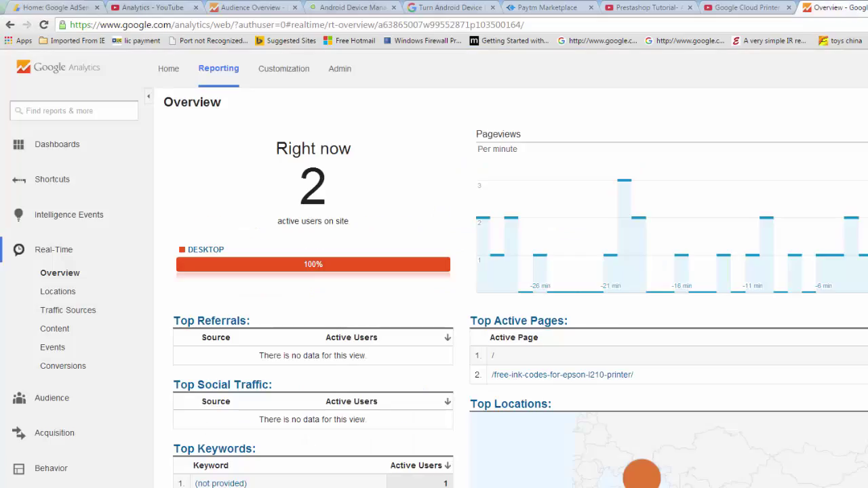
- Browse tectrick.org's posts, then return to Analytics showing a best-seo-software.xyz referral
key(ctrl+Tab)
scroll(644, 305, down, 5)
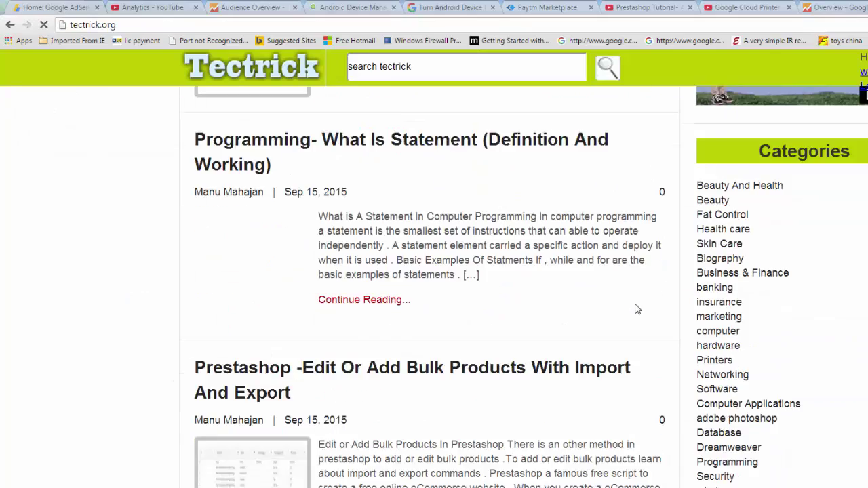
scroll(634, 305, down, 5)
scroll(631, 312, down, 10)
scroll(625, 316, up, 10)
scroll(626, 316, up, 5)
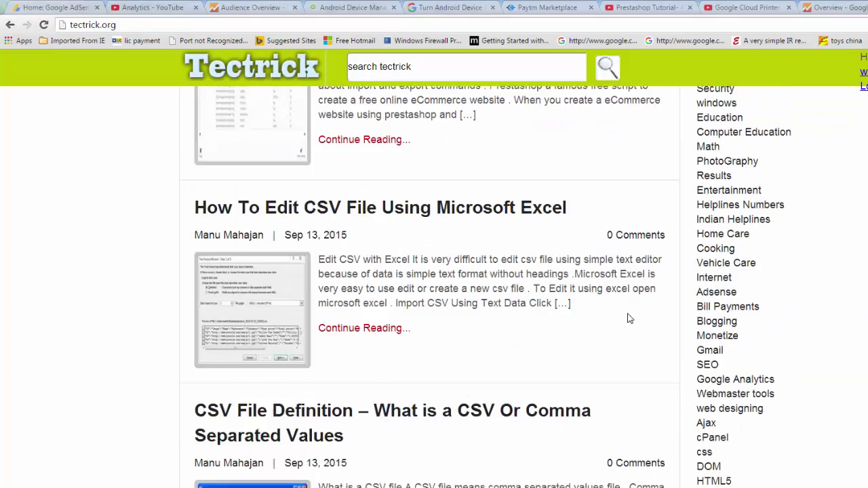
scroll(597, 322, up, 5)
scroll(573, 305, up, 3)
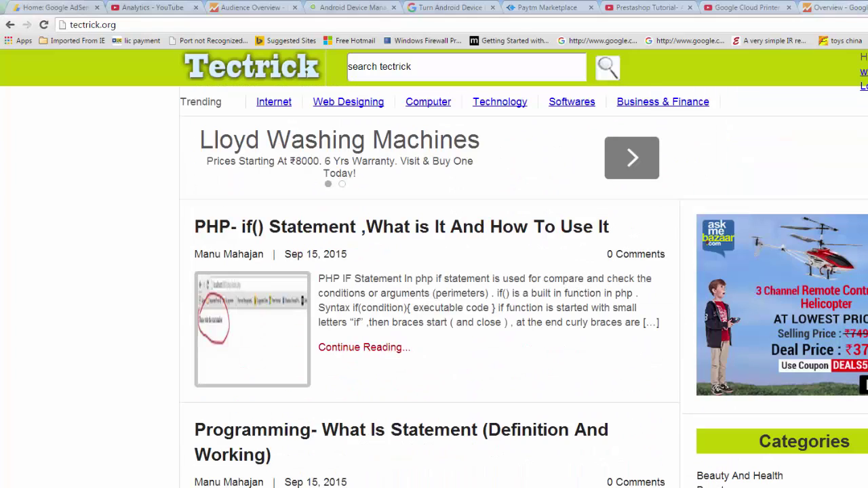
key(ctrl+shift+Tab)
scroll(617, 305, down, 2)
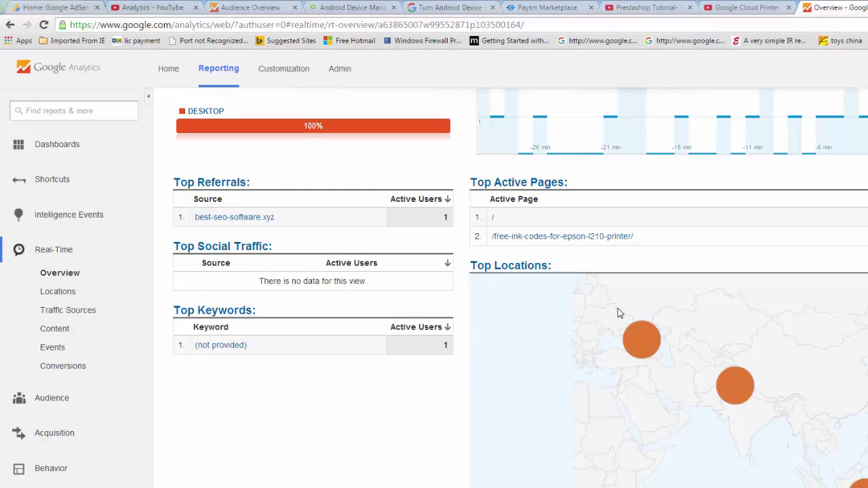
scroll(617, 312, up, 1)
scroll(616, 321, up, 1)
scroll(551, 310, down, 2)
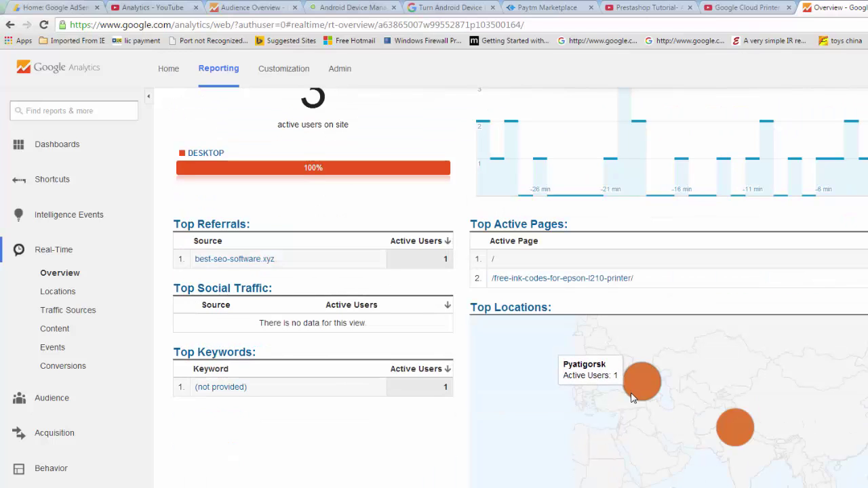
scroll(631, 393, down, 1)
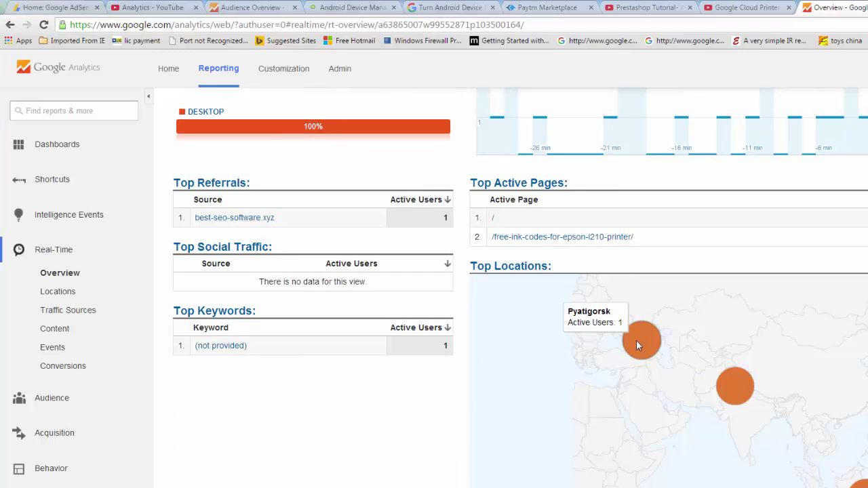
scroll(636, 339, up, 1)
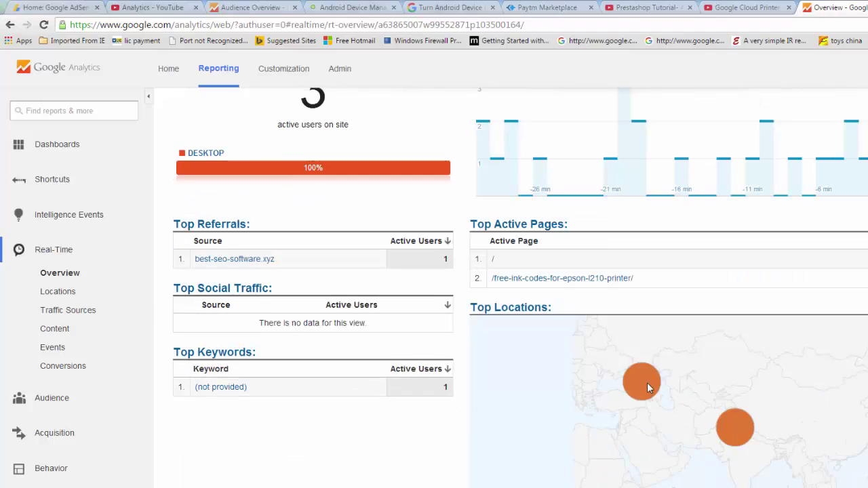
scroll(647, 383, down, 1)
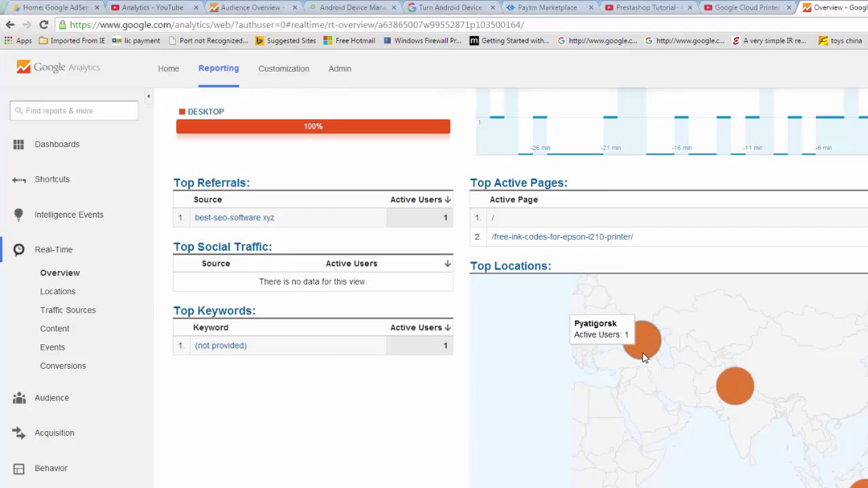
scroll(644, 357, up, 3)
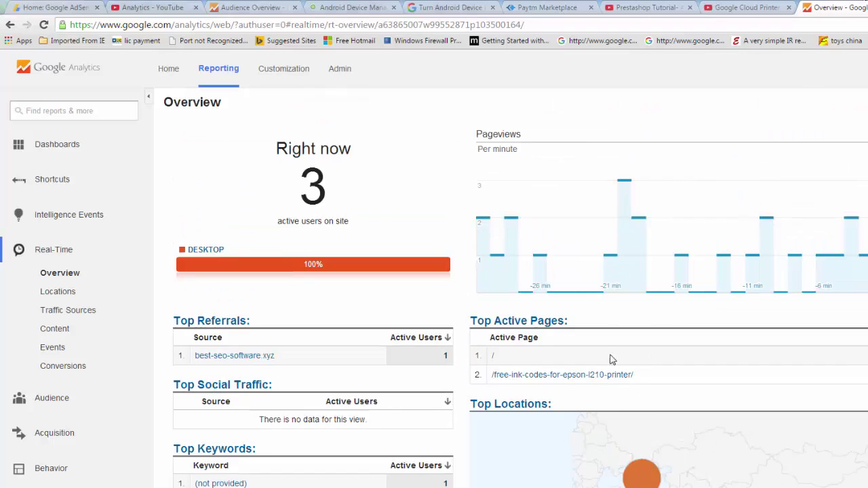
scroll(612, 360, down, 3)
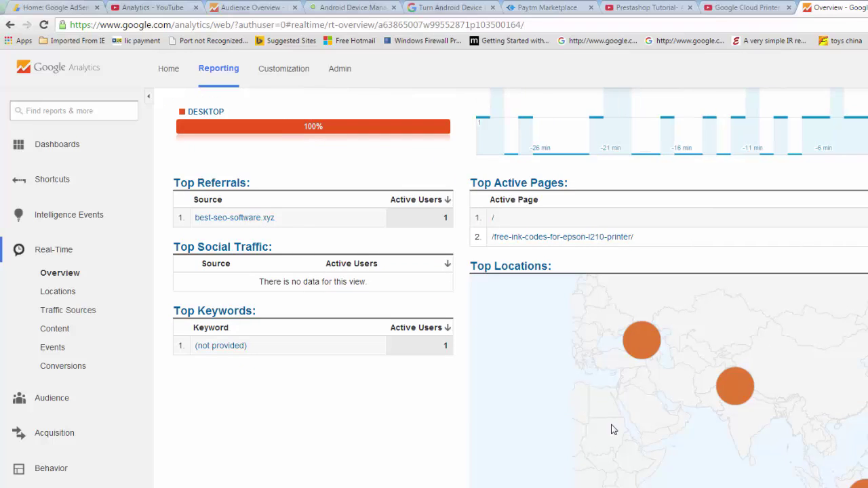
scroll(613, 429, up, 2)
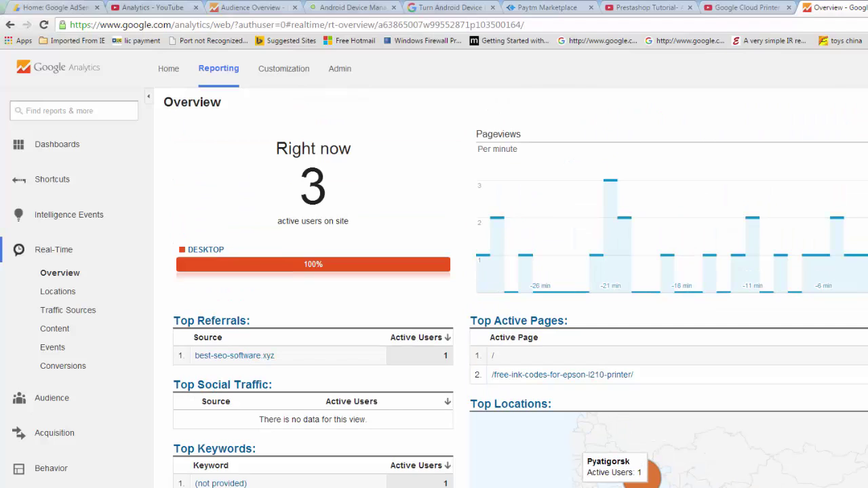